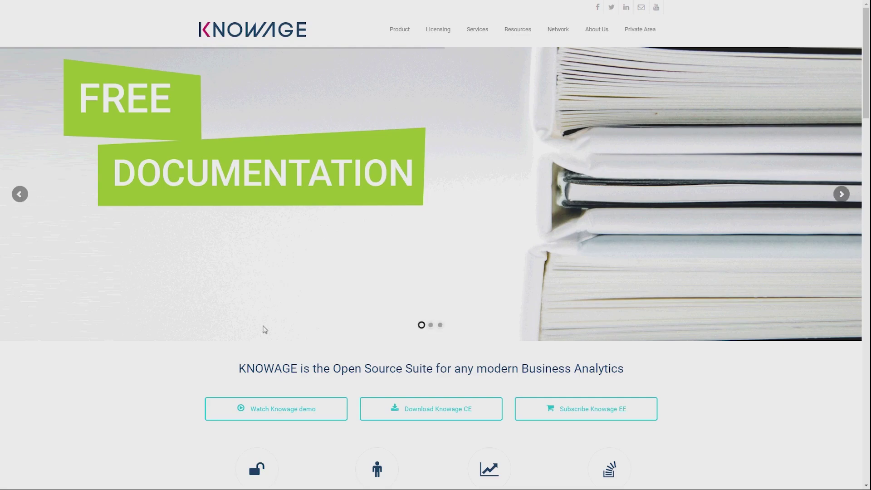
# Open the Knowage CE download page using the homepage's 'Download Knowage CE' button.
pyautogui.click(423, 411)
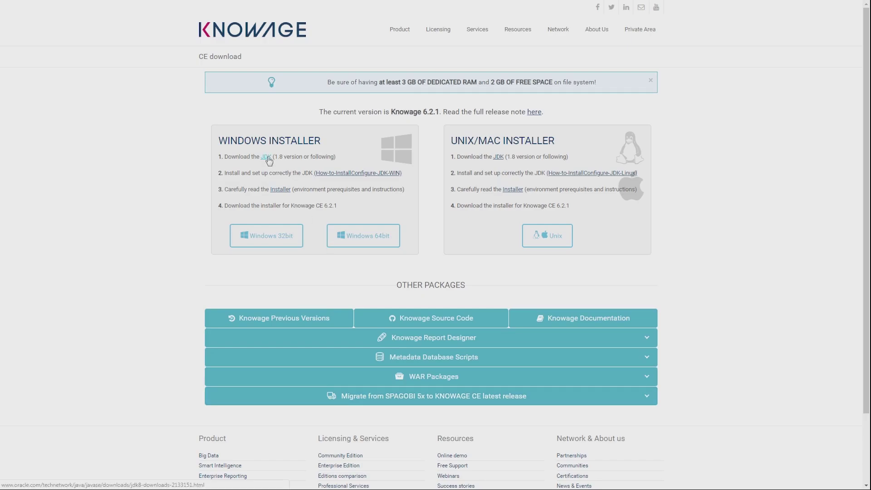
# Accept the Oracle licence agreement and download jdk-8u191-windows-x64.exe.
pyautogui.click(266, 158)
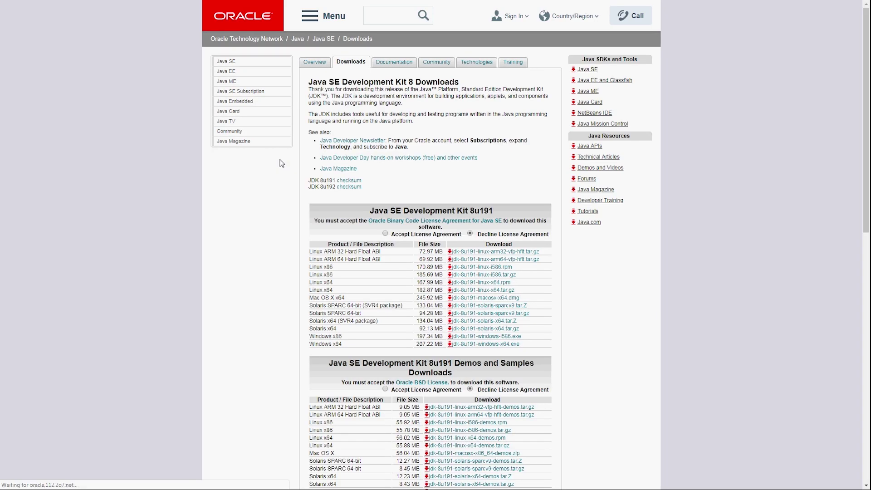
pyautogui.click(385, 234)
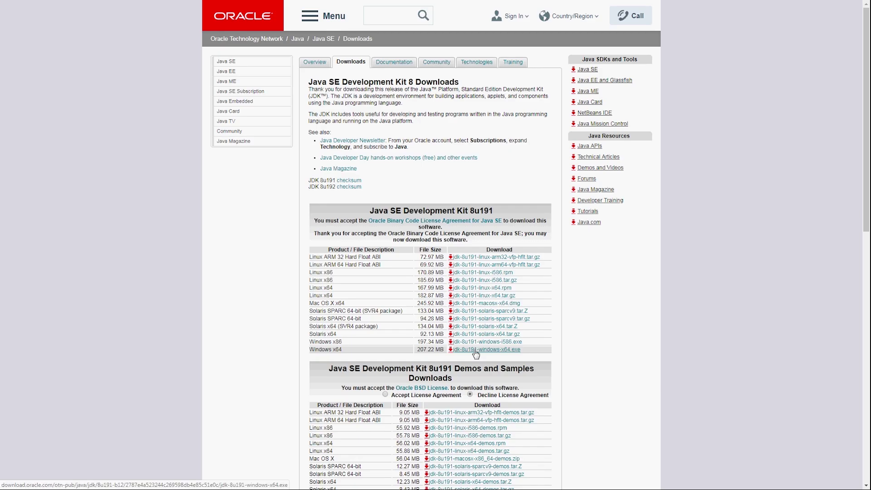
pyautogui.click(475, 350)
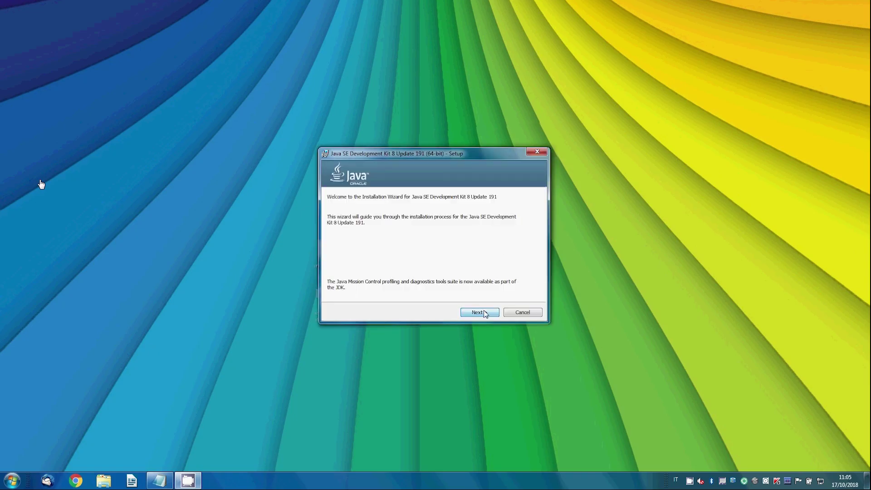
# Install JDK 8 Update 191 with default features, and the JRE in C:\Program Files\Java\jre1.8.0_191.
pyautogui.click(480, 312)
pyautogui.click(487, 313)
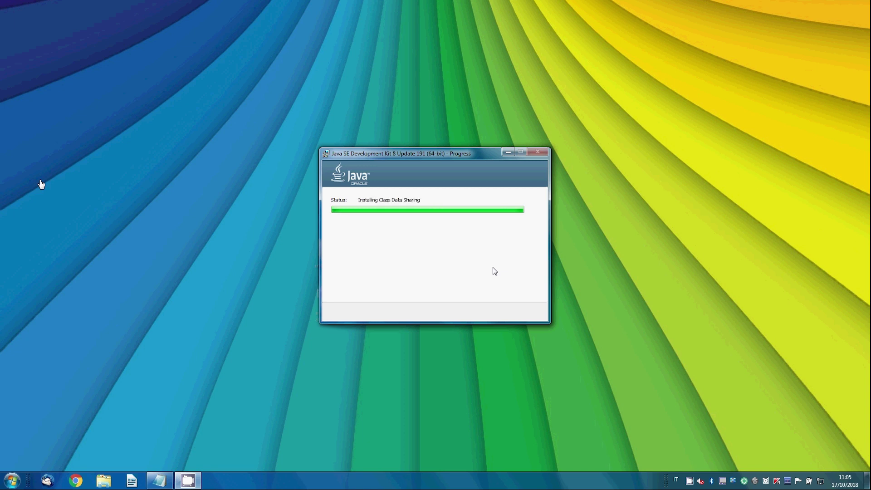
pyautogui.click(559, 319)
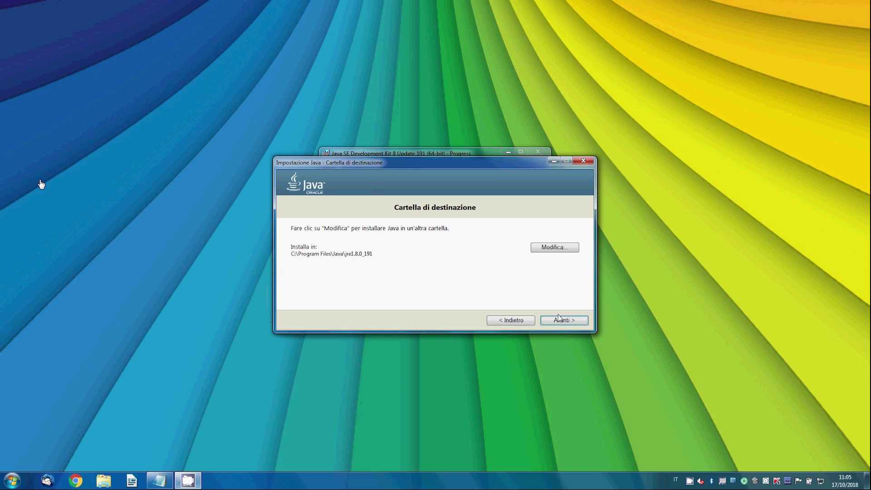
pyautogui.click(559, 319)
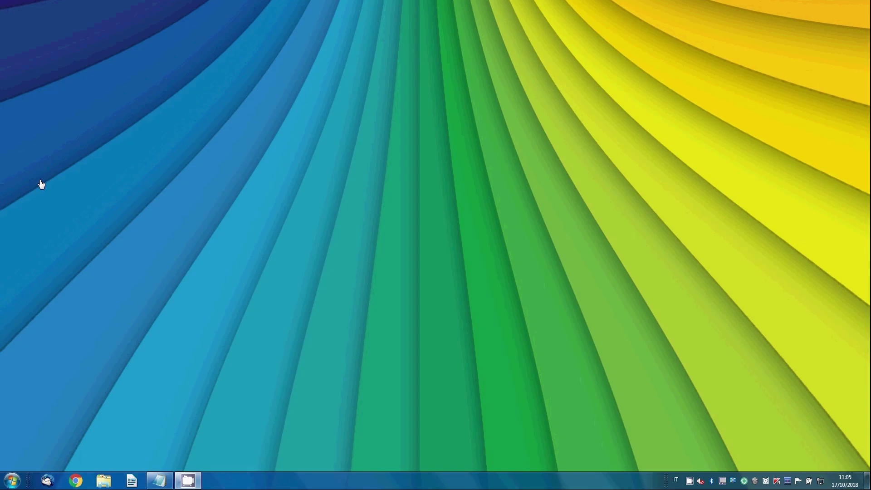
# Search Start for 'pann' and open Pannello di controllo to reach the system's advanced properties.
pyautogui.click(10, 482)
pyautogui.click(29, 458)
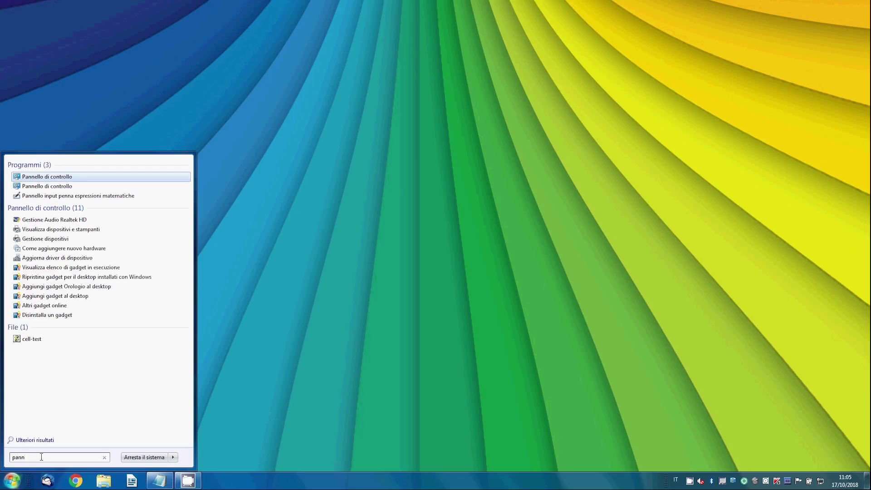
pyautogui.click(42, 184)
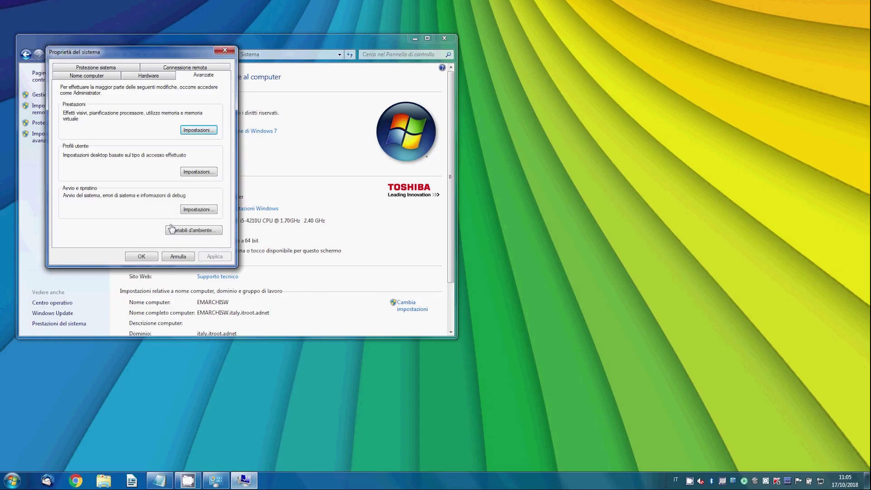
# Create system variable JAVA_HOME, pasting C:\Program Files\Java\jdk1.8.0_191 from Notepad as its value.
pyautogui.click(187, 230)
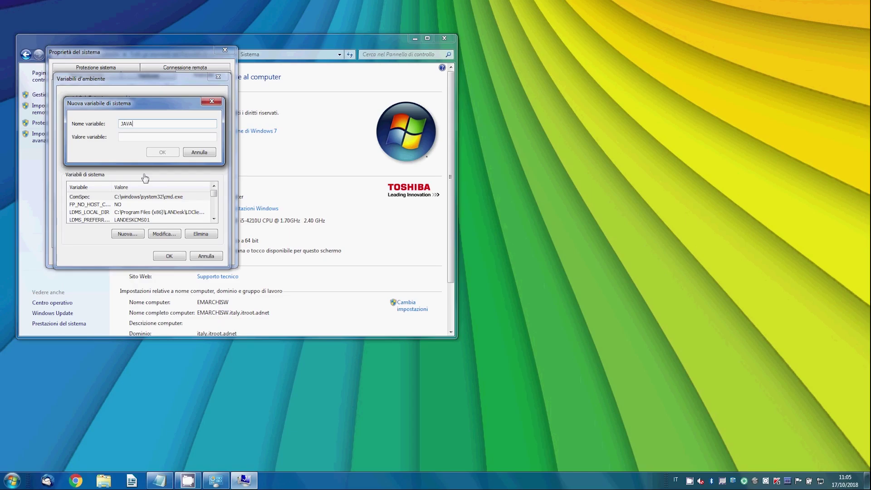
pyautogui.write('_HOME')
pyautogui.click(160, 480)
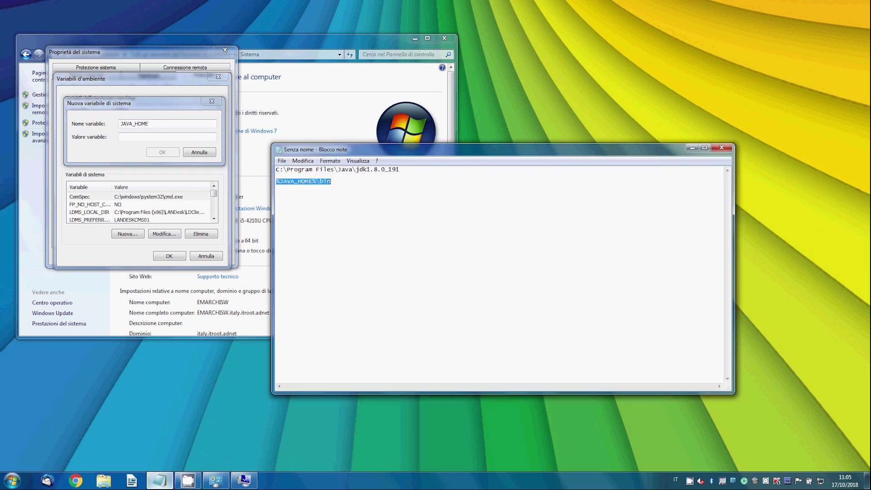
pyautogui.click(399, 170)
pyautogui.moveTo(400, 170)
pyautogui.mouseDown()
pyautogui.moveTo(276, 172)
pyautogui.moveTo(400, 171)
pyautogui.mouseUp()
pyautogui.hotkey('ctrl', 'c')
pyautogui.rightClick(292, 174)
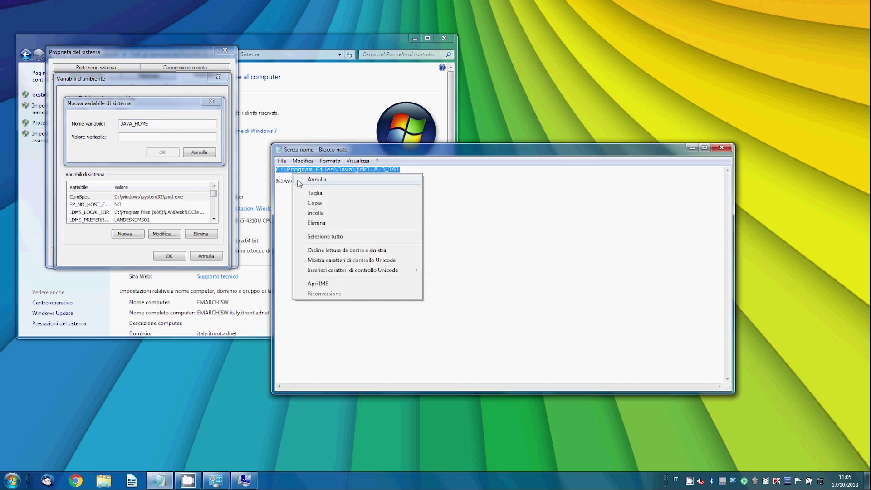
pyautogui.click(321, 209)
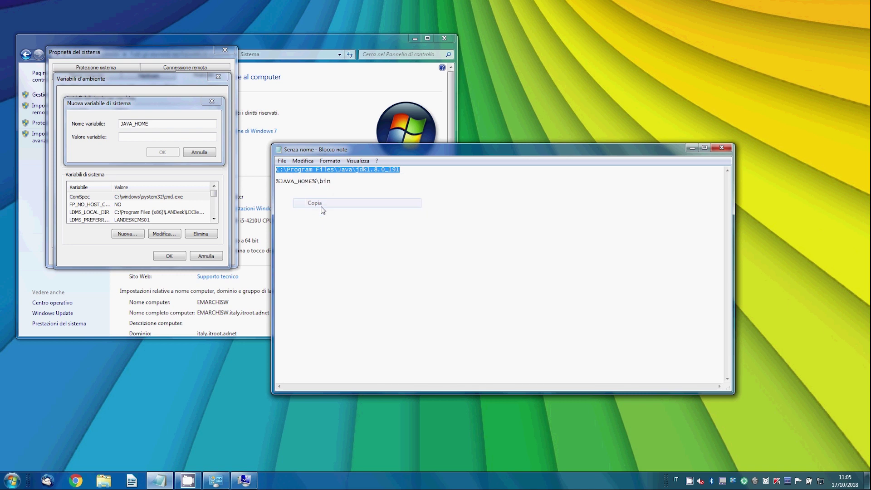
pyautogui.click(154, 138)
pyautogui.rightClick(154, 137)
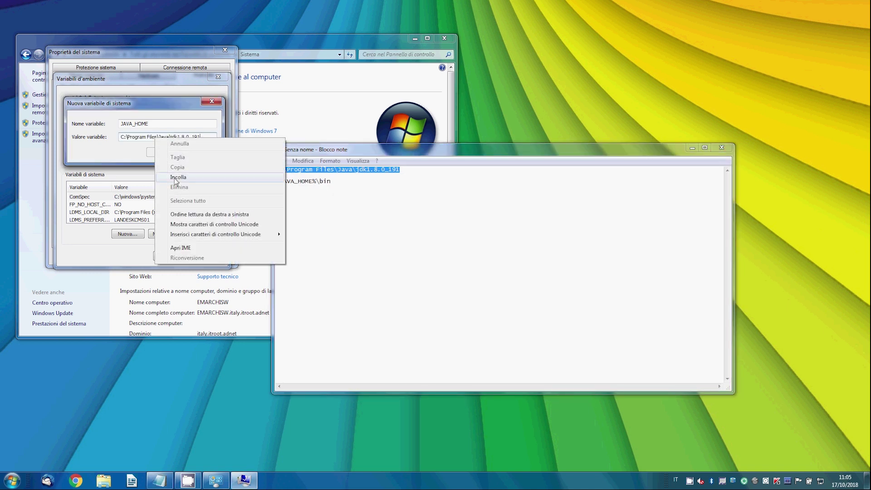
pyautogui.click(174, 177)
pyautogui.click(163, 153)
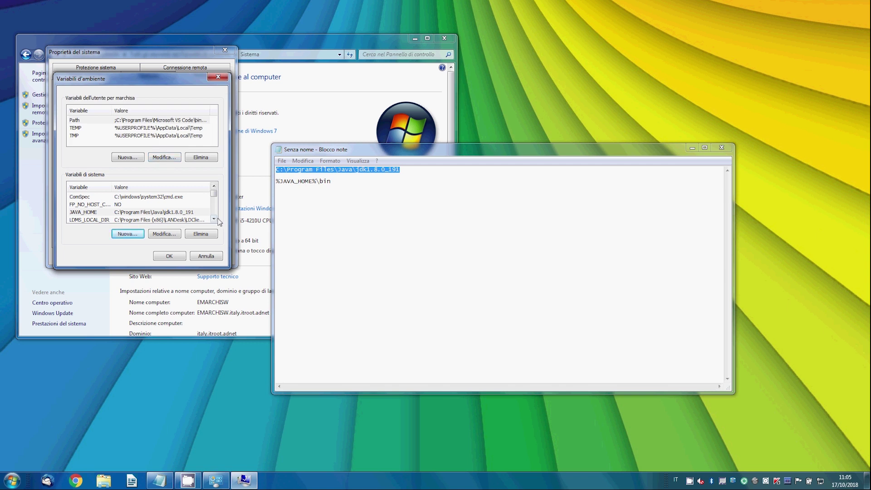
# Open the system Path variable for editing, placing the cursor at the start of its value.
pyautogui.scroll(-2, 214, 213)
pyautogui.click(186, 221)
pyautogui.click(167, 236)
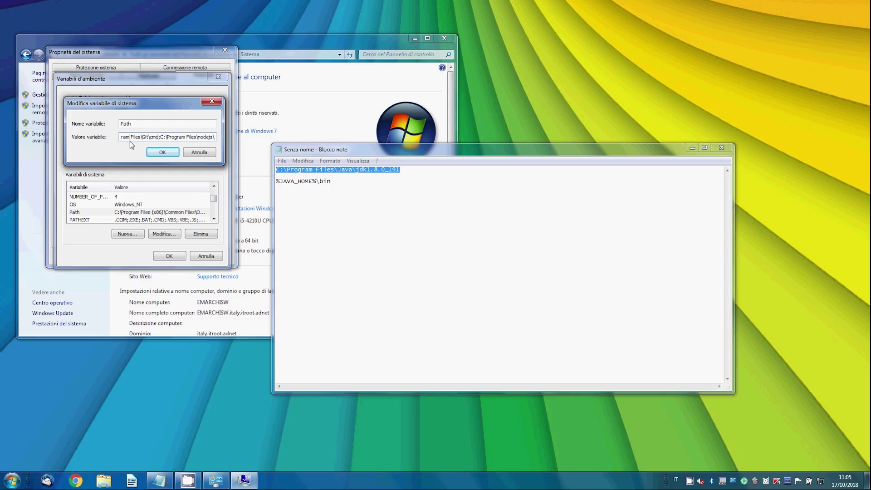
pyautogui.moveTo(130, 141); pyautogui.dragTo(71, 138)
pyautogui.click(122, 137)
# Insert '%JAVA_HOME%\bin;' at the start of Path and save the environment variables.
pyautogui.moveTo(337, 181); pyautogui.dragTo(273, 182)
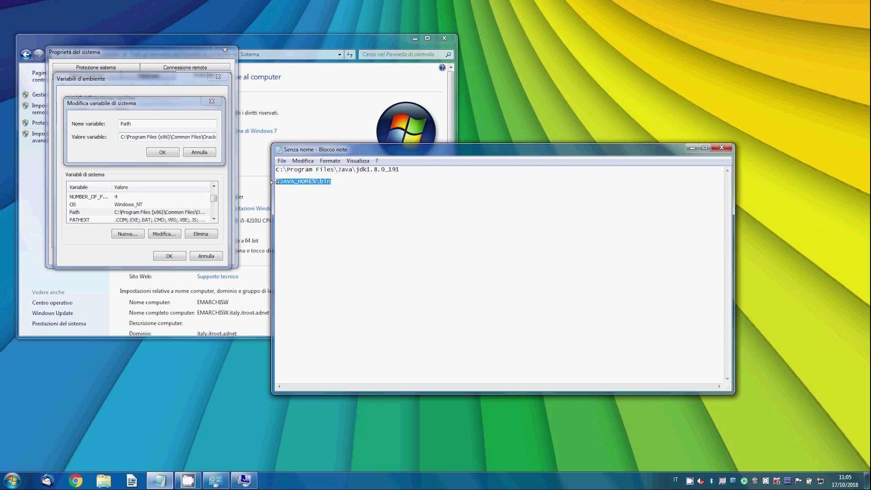
pyautogui.rightClick(285, 182)
pyautogui.click(295, 213)
pyautogui.click(122, 137)
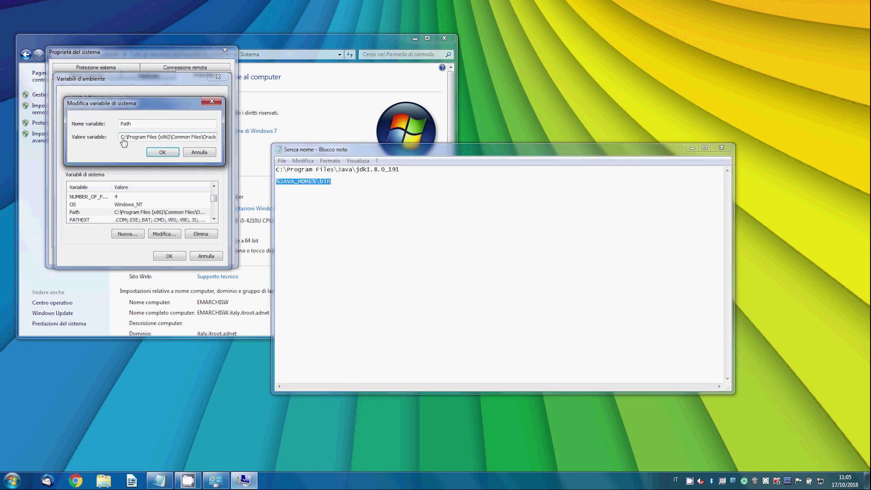
pyautogui.click(145, 177)
pyautogui.write(';')
pyautogui.click(162, 152)
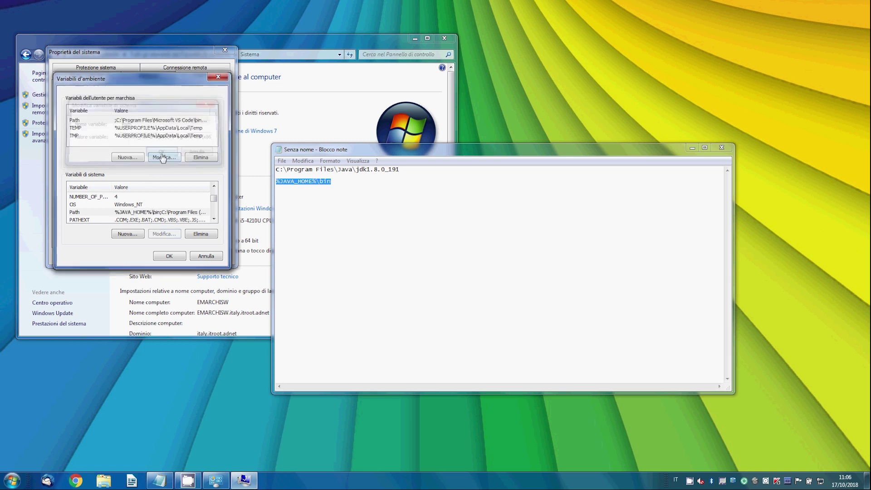
pyautogui.click(170, 256)
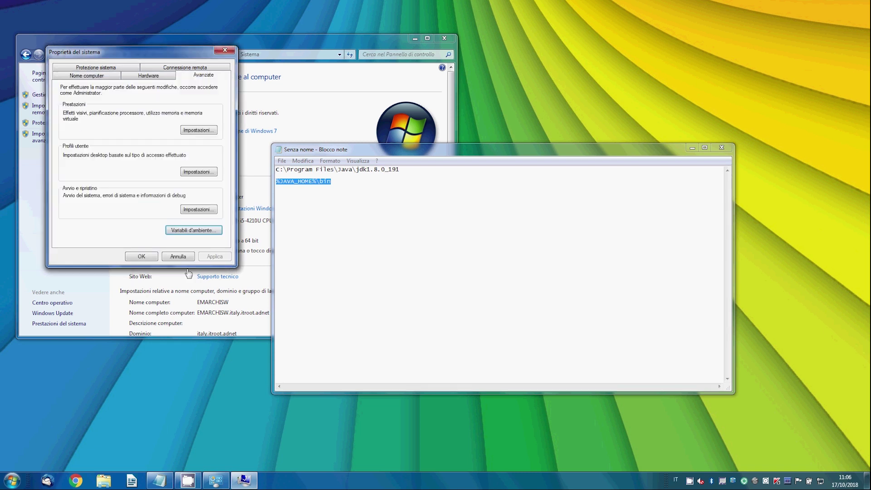
# Close System Properties and the System control panel page, minimizing the Notepad notes.
pyautogui.click(134, 257)
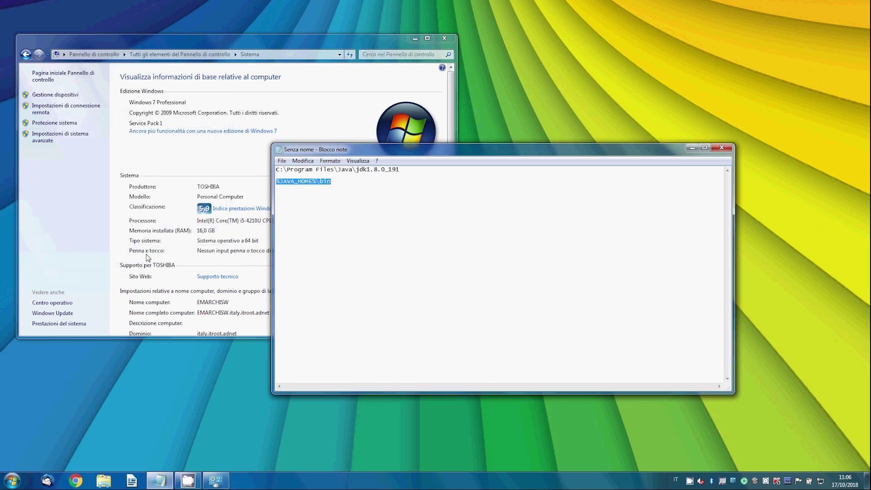
pyautogui.click(693, 148)
pyautogui.click(443, 38)
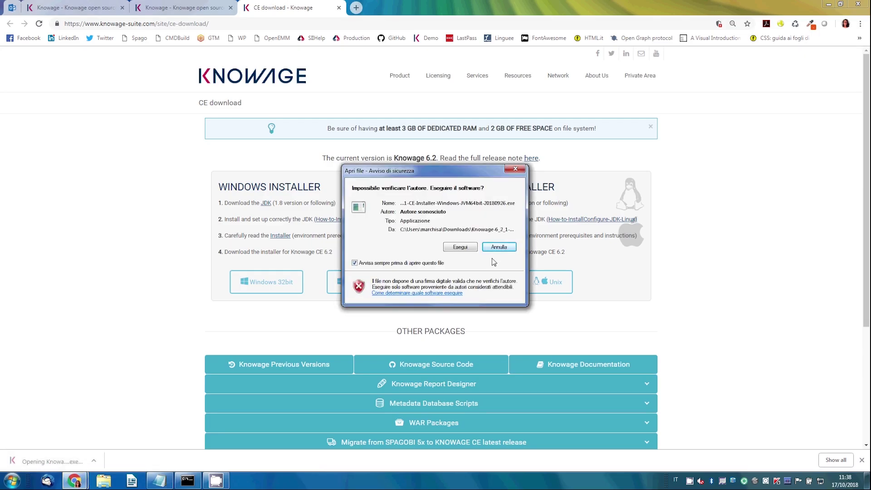
# Run the Knowage installer, accept the license, keep Highcharts with demo contents and all components.
pyautogui.click(468, 250)
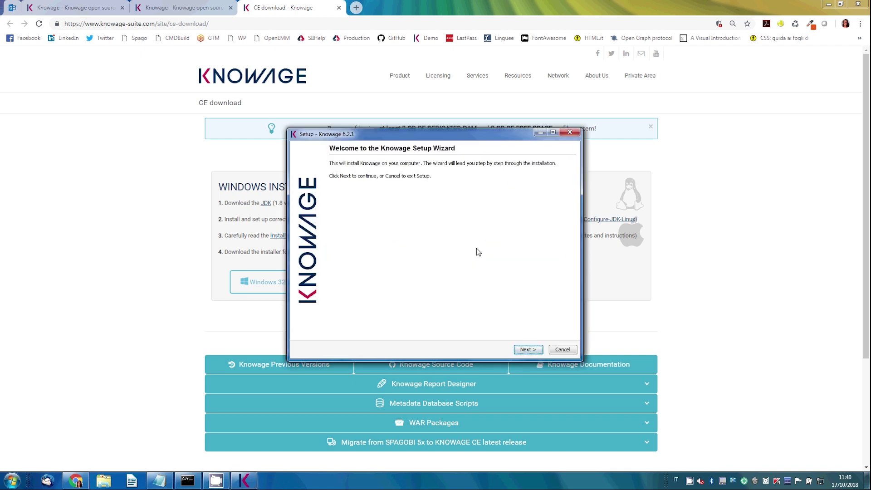
pyautogui.click(526, 350)
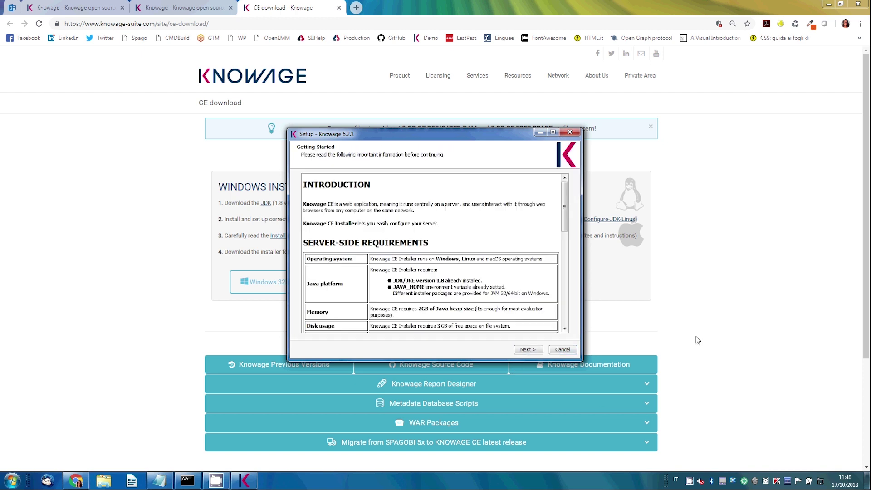
pyautogui.scroll(-10, 565, 205)
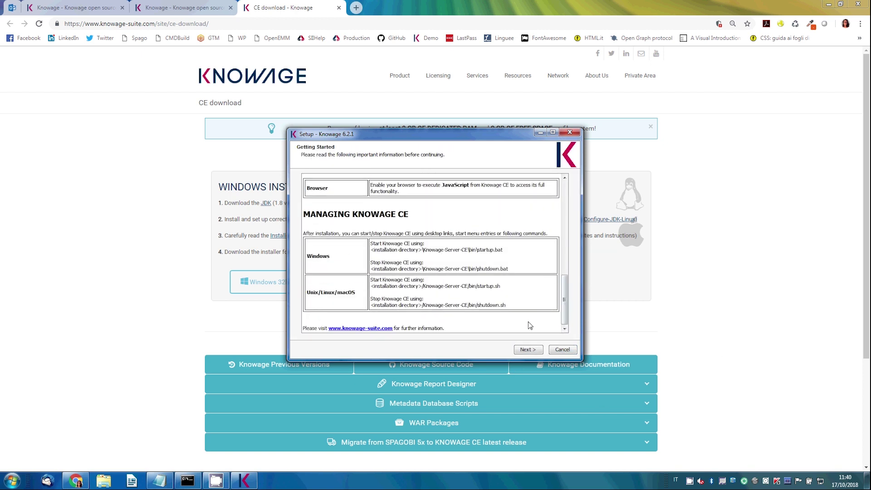
pyautogui.click(527, 353)
pyautogui.hotkey('alt', 'a')
pyautogui.click(529, 352)
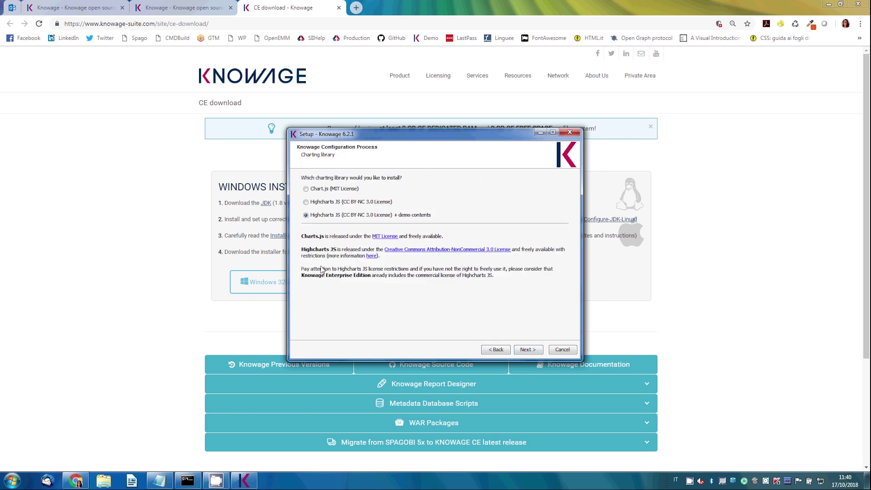
pyautogui.click(529, 351)
pyautogui.click(529, 350)
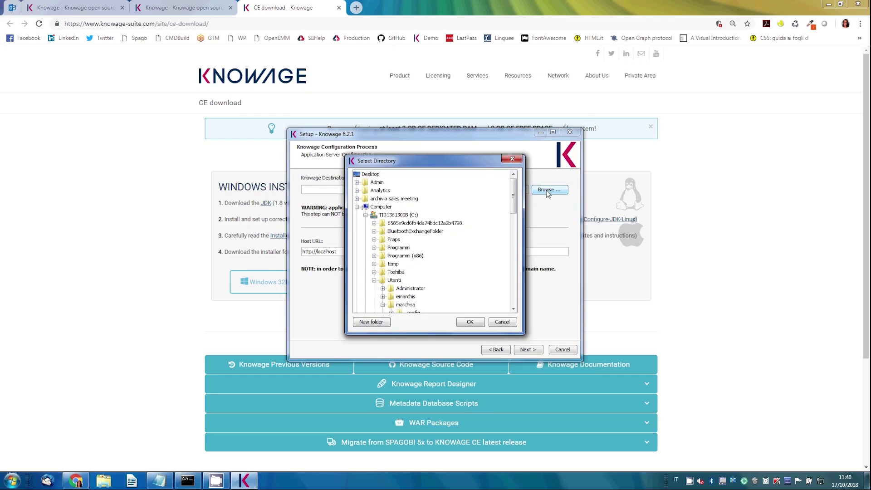
# Set the install destination to a newly created D:\knowage folder.
pyautogui.click(366, 215)
pyautogui.doubleClick(391, 224)
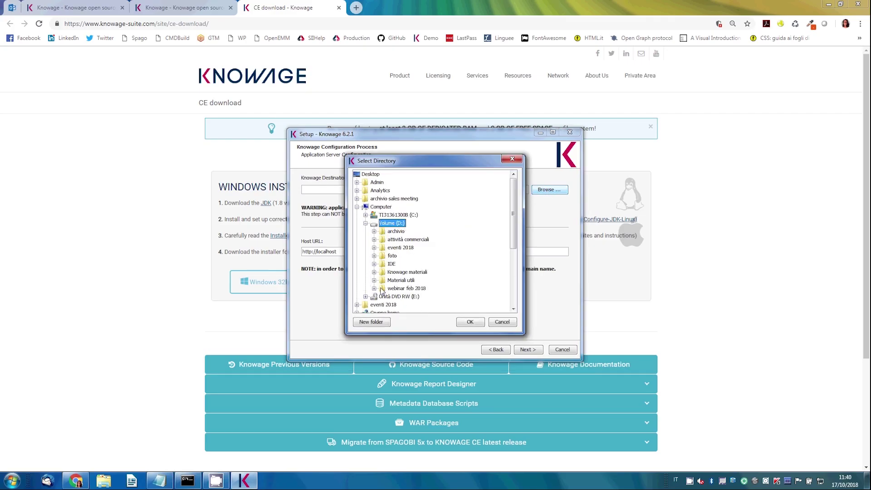
pyautogui.click(383, 322)
pyautogui.write('knowage')
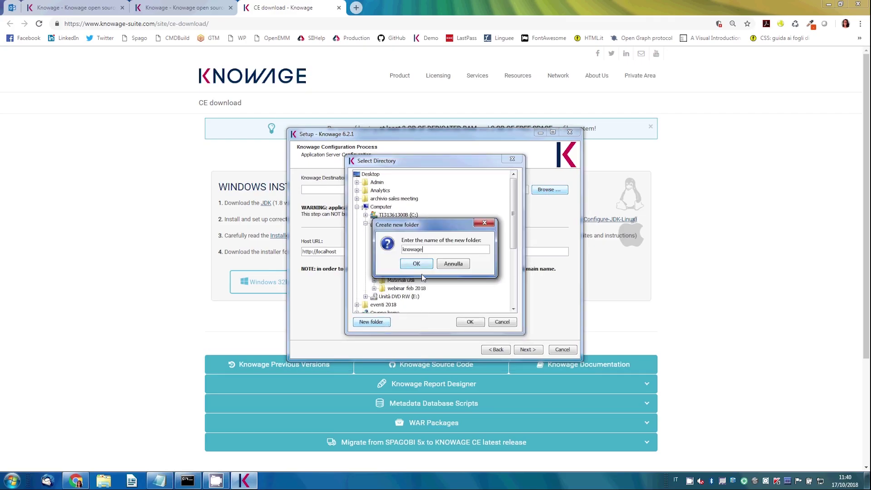
pyautogui.click(419, 263)
pyautogui.click(397, 272)
pyautogui.click(467, 322)
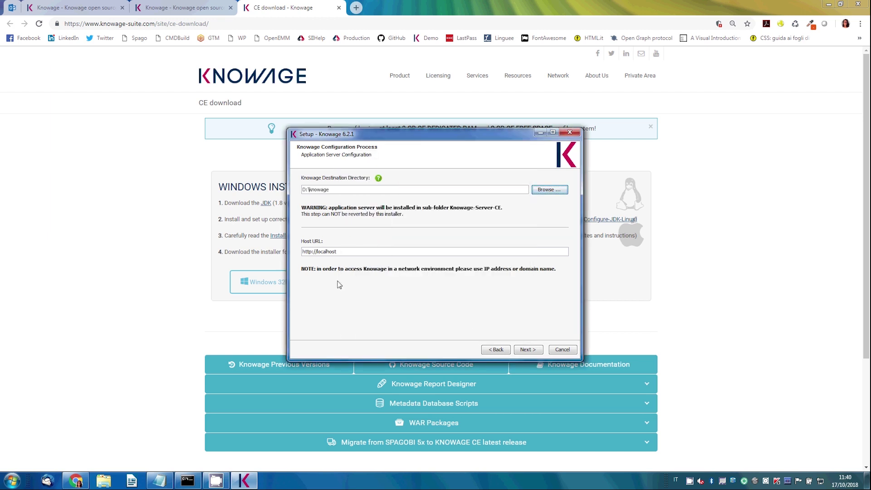
pyautogui.click(528, 350)
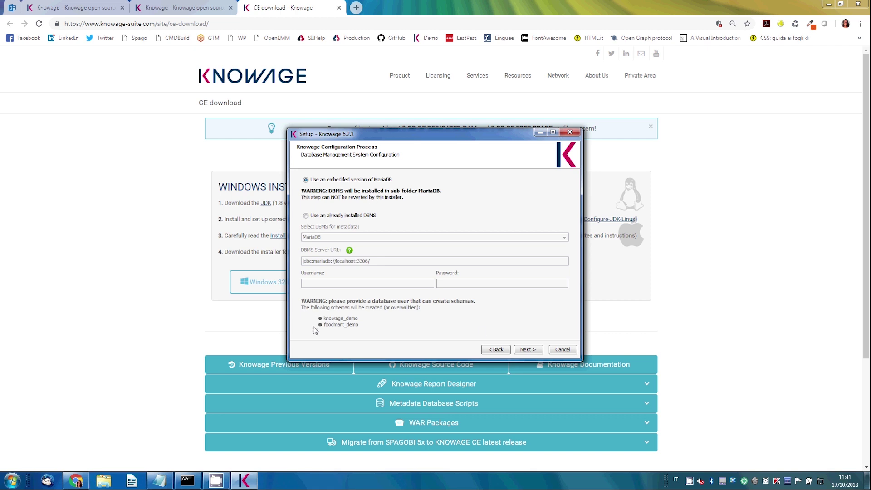
# Keep the embedded MariaDB and install Knowage, with Tomcat then starting on port 8080.
pyautogui.click(527, 351)
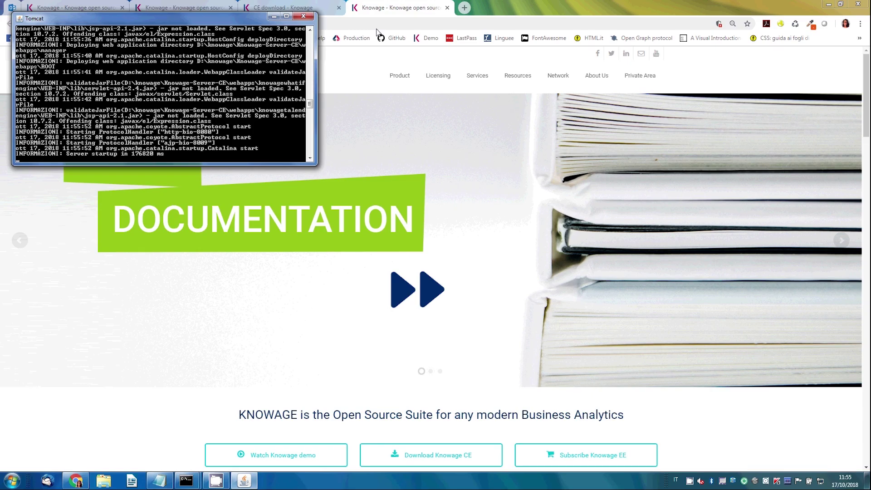
# Paste and go to localhost:8080/knowage from Chrome's address bar.
pyautogui.rightClick(377, 27)
pyautogui.click(406, 82)
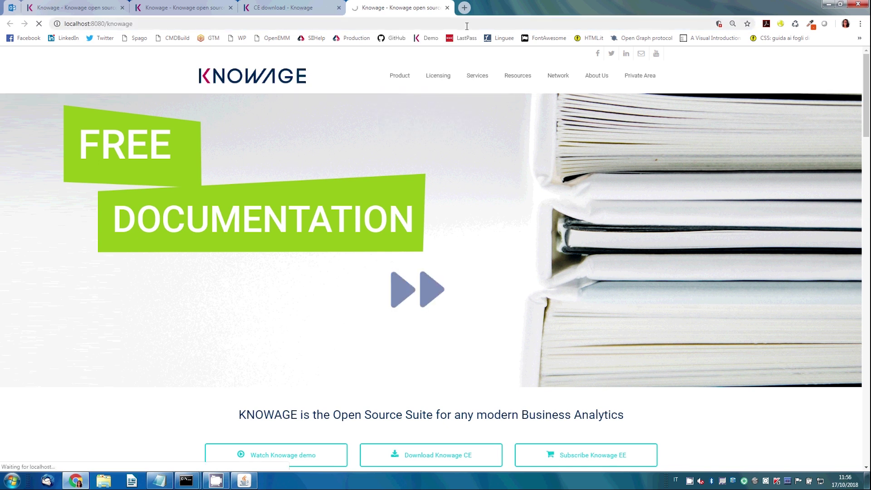